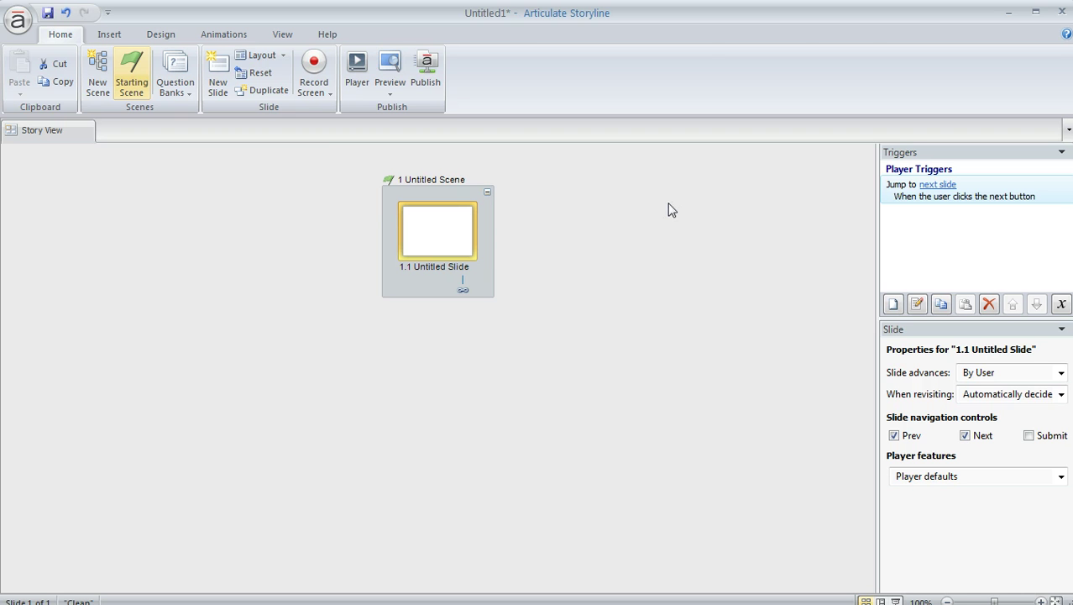
# - Open the Quizmaker file chalkboard.quiz from the Chalkboard Template folder as the source for importing new slides
pyautogui.click(114, 37)
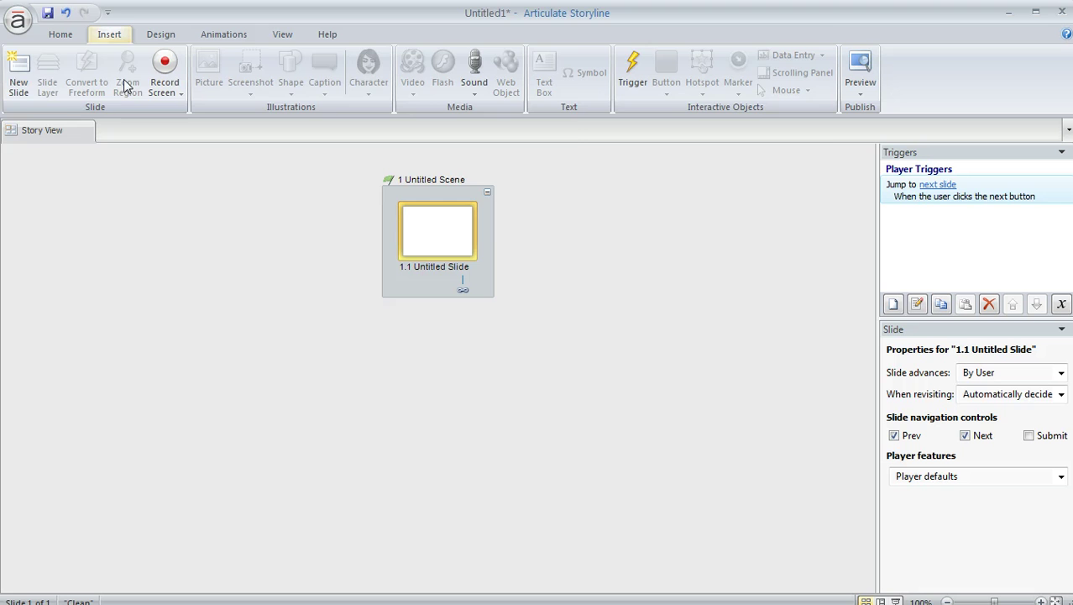
pyautogui.click(19, 67)
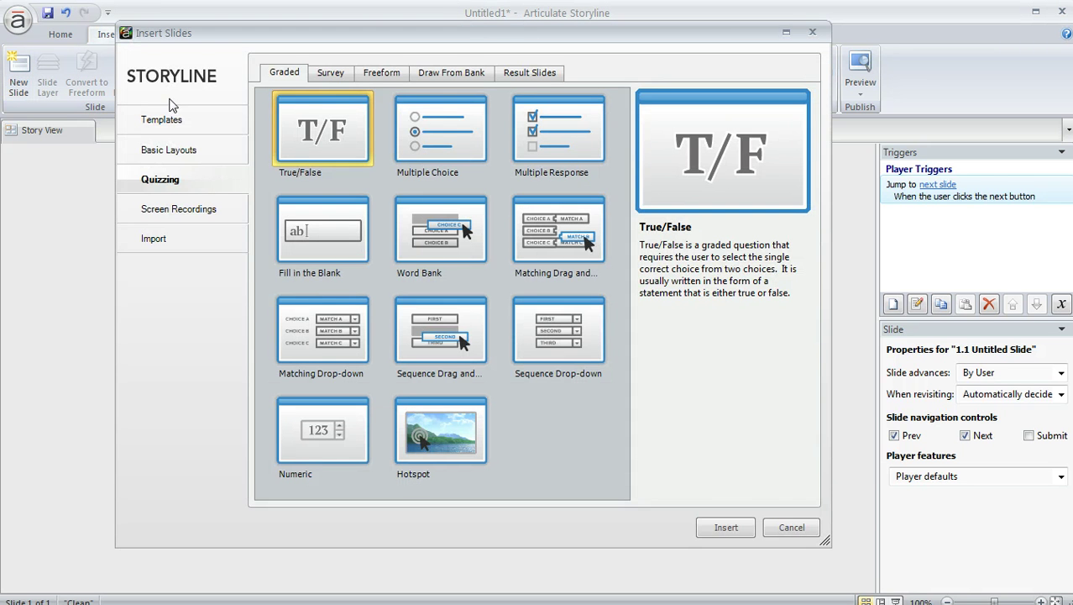
pyautogui.click(178, 241)
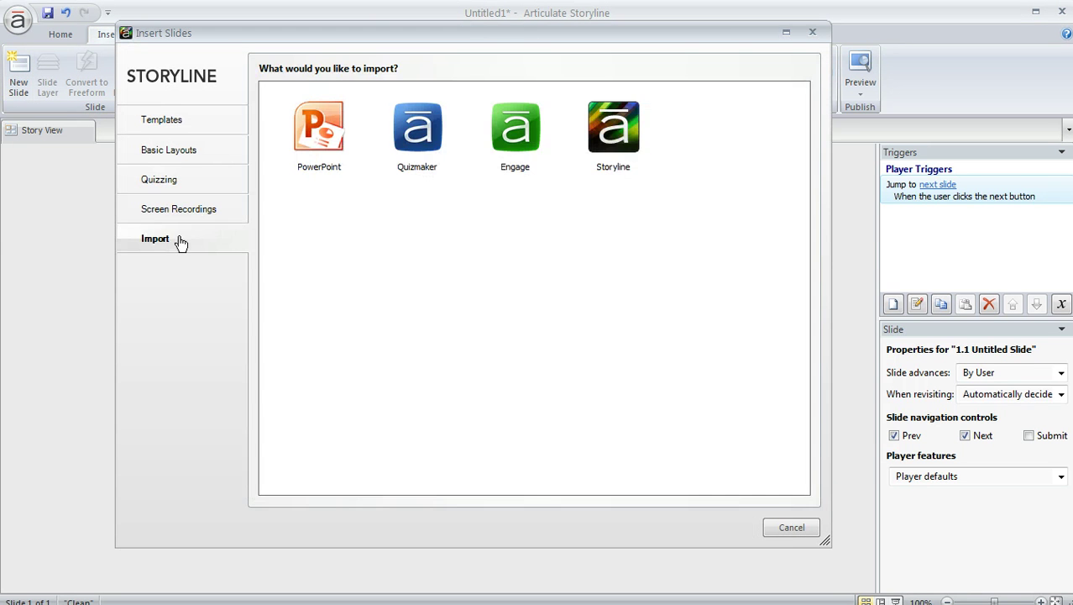
pyautogui.click(428, 169)
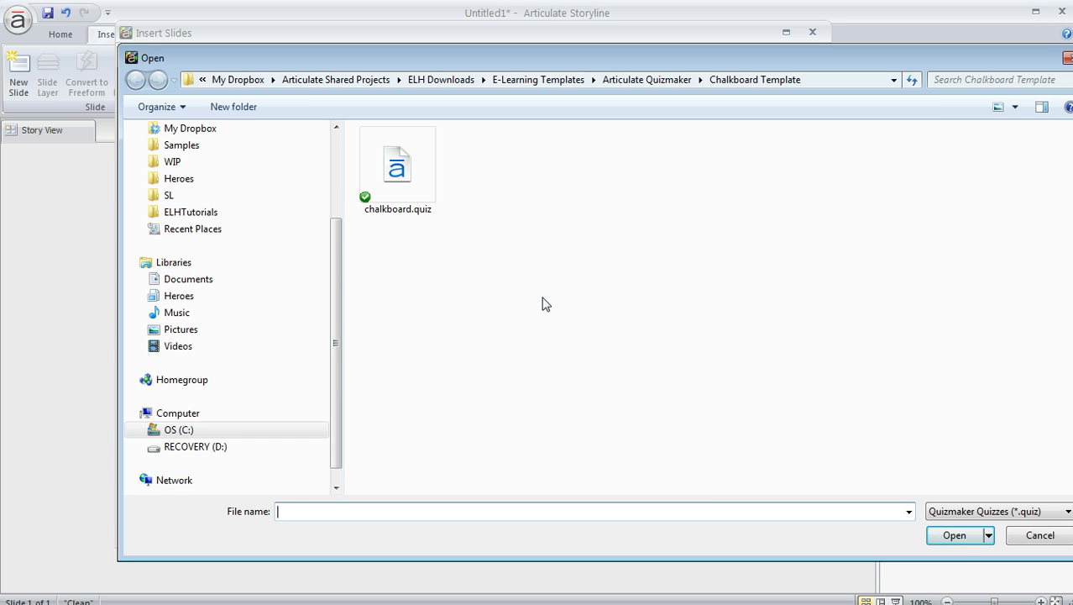
pyautogui.click(415, 164)
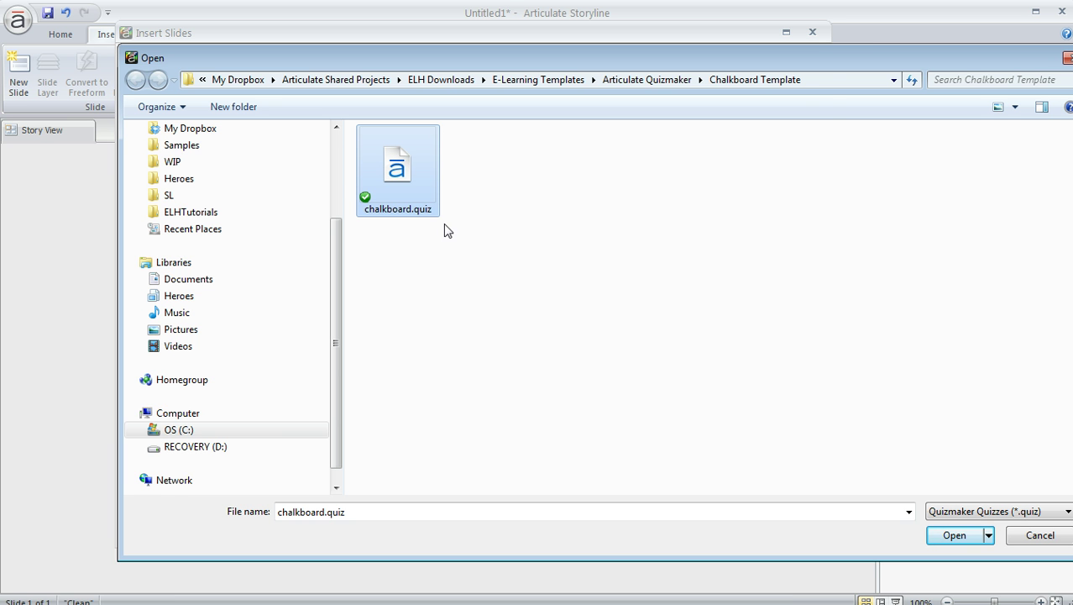
pyautogui.doubleClick(422, 162)
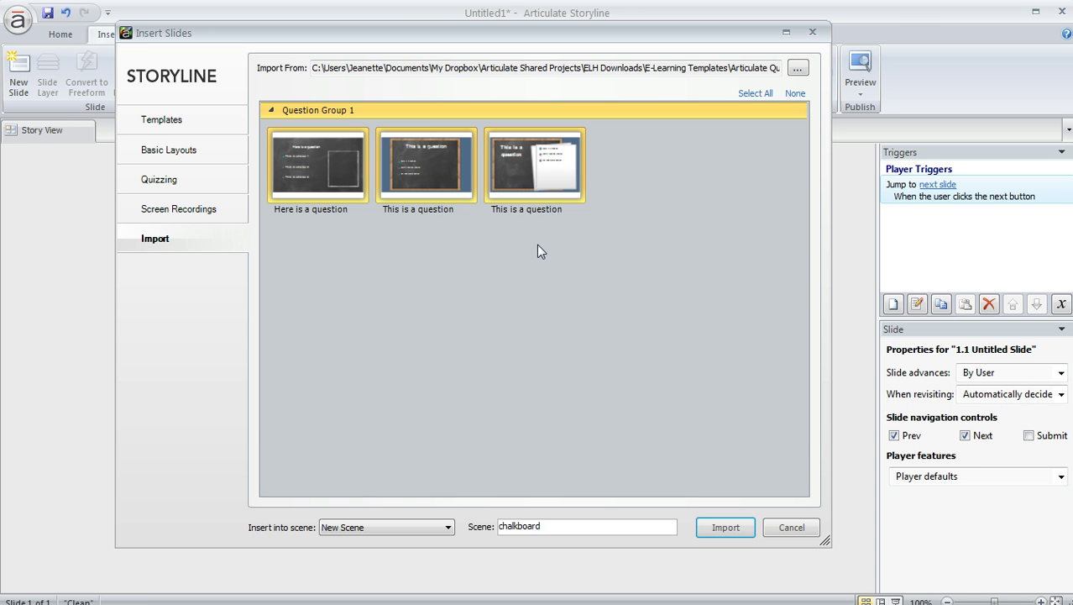
# - Import all the question slides of the quiz into the current scene
pyautogui.click(447, 527)
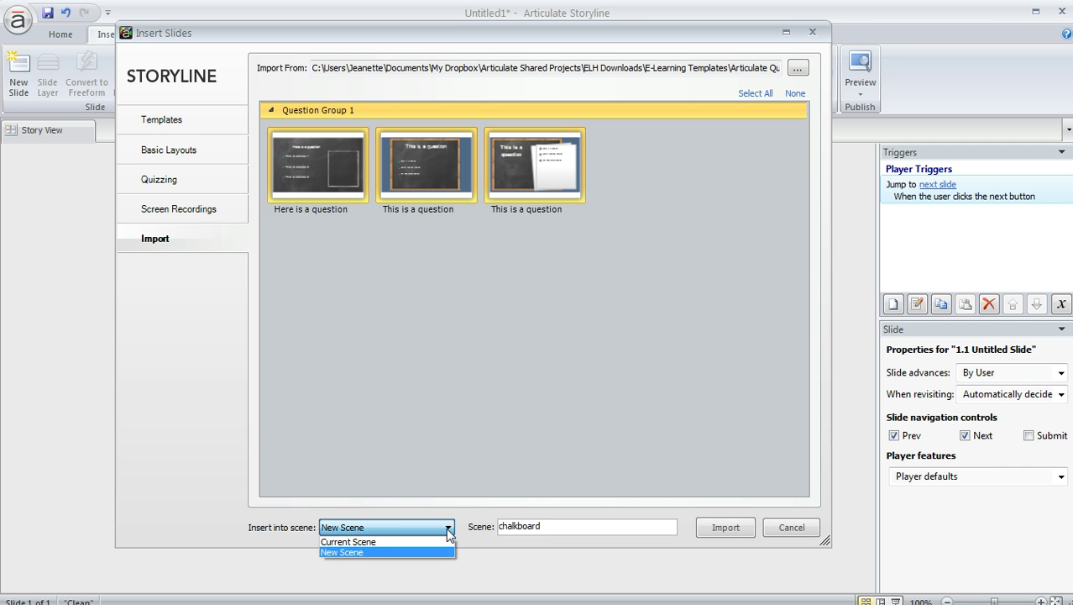
pyautogui.click(390, 544)
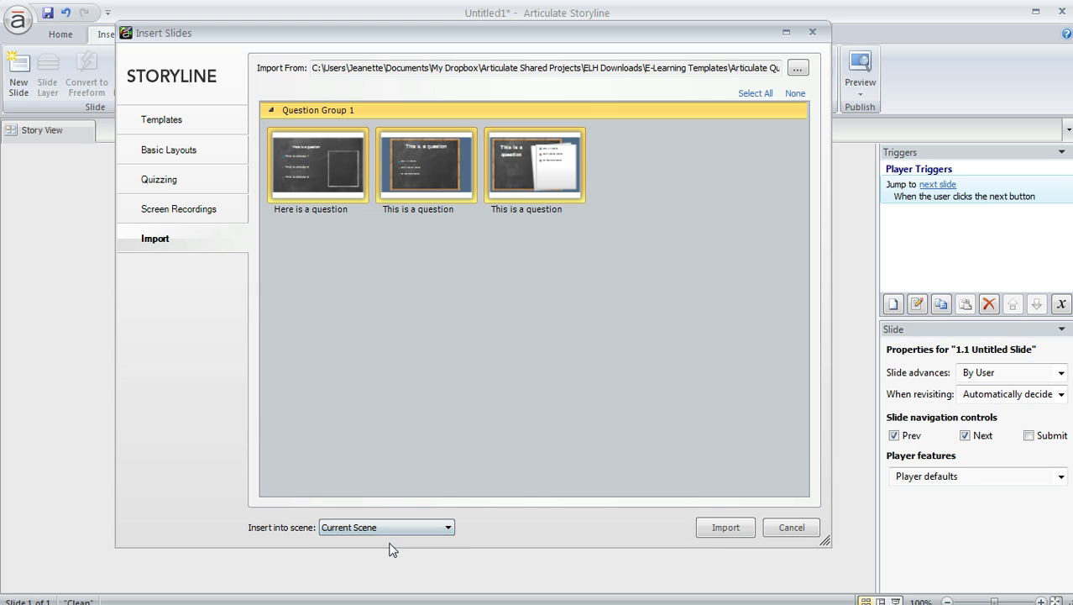
pyautogui.click(719, 534)
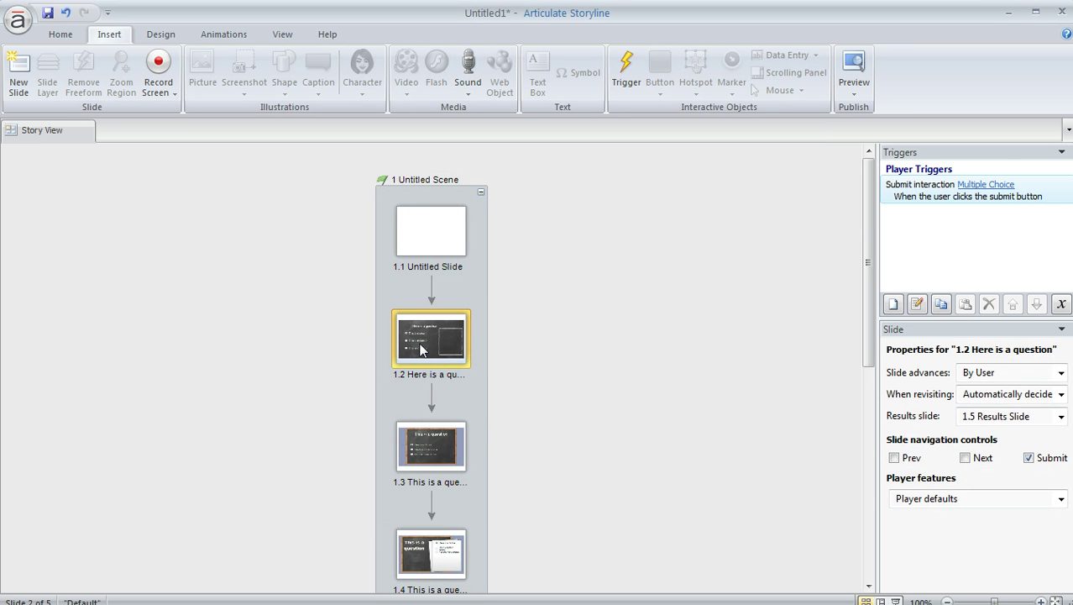
# - Review the imported slides 1.2 to 1.5 for how their chalkboard designs fit the slide area
pyautogui.doubleClick(422, 350)
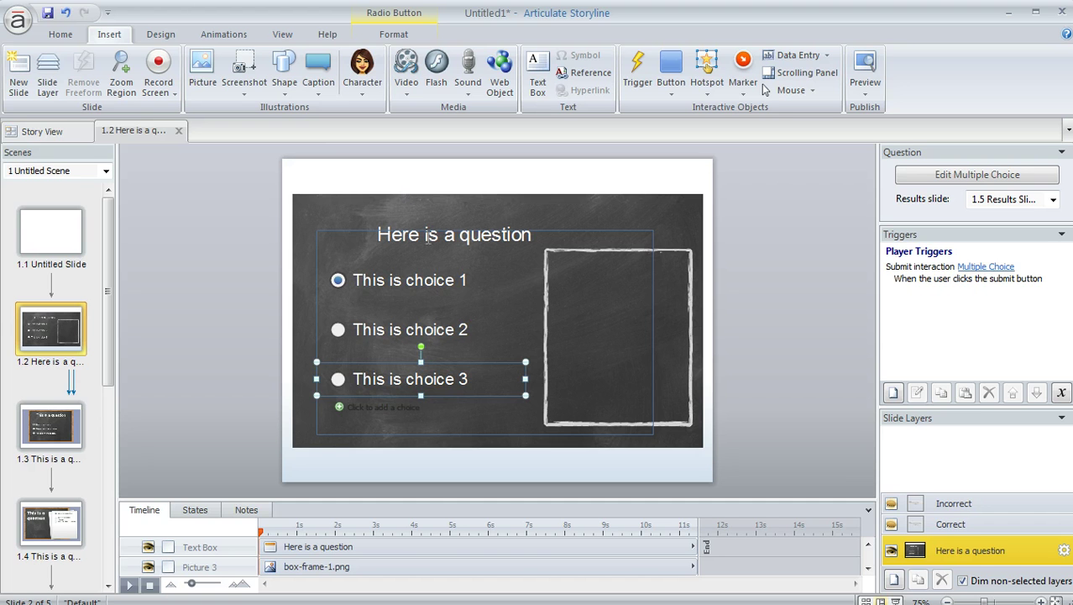
pyautogui.click(51, 426)
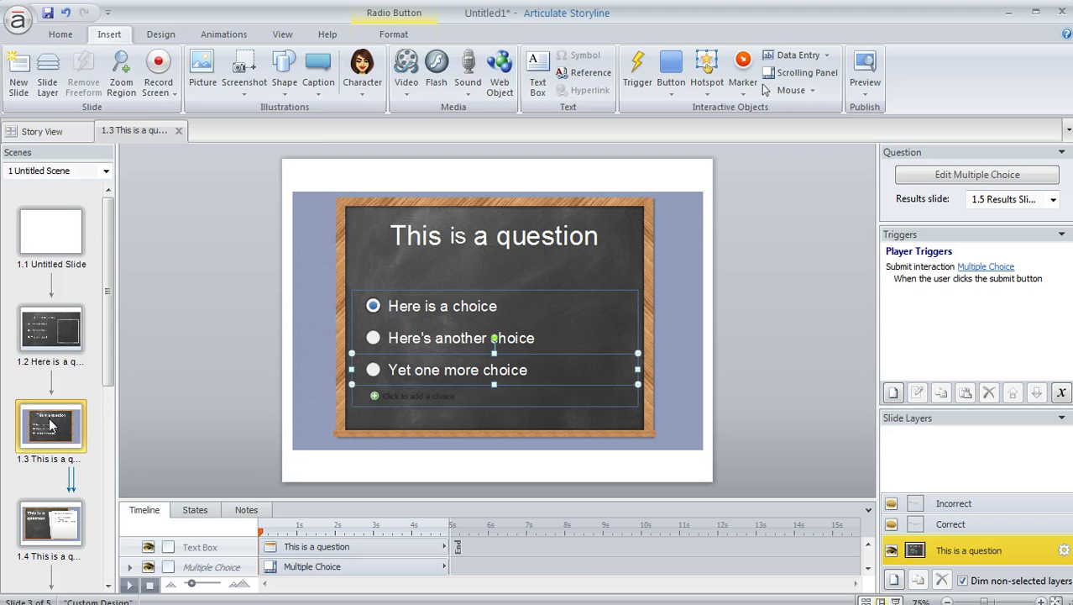
pyautogui.click(64, 537)
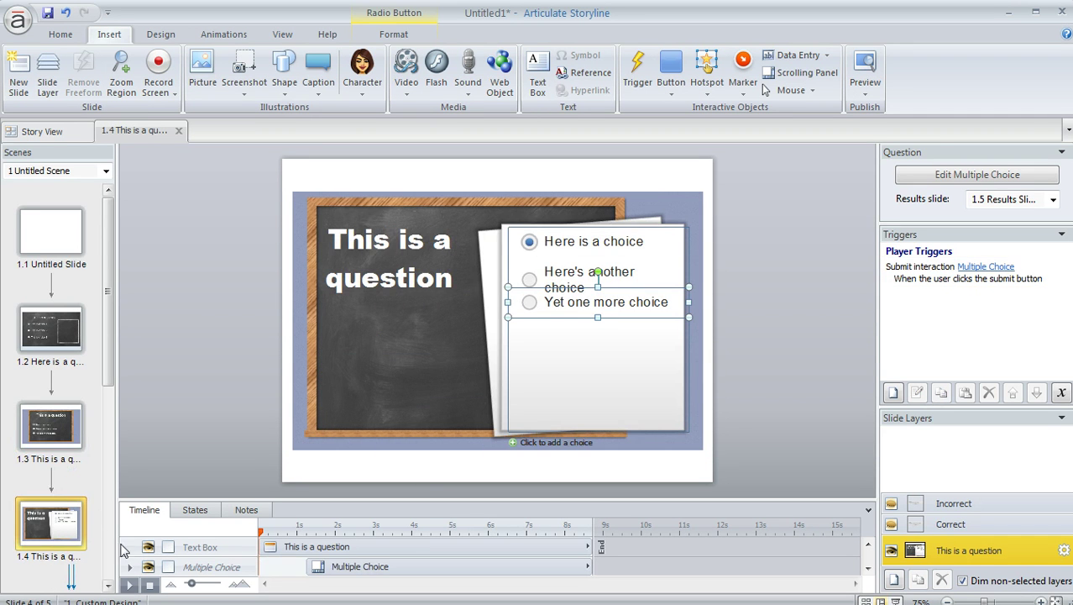
pyautogui.scroll(-3, 114, 555)
pyautogui.click(51, 497)
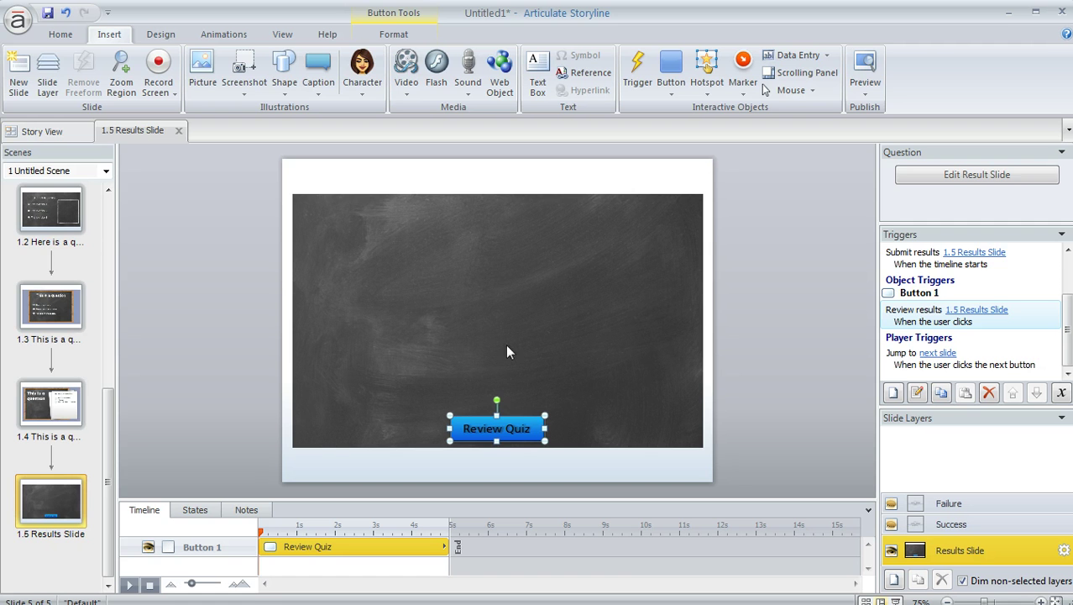
pyautogui.click(57, 307)
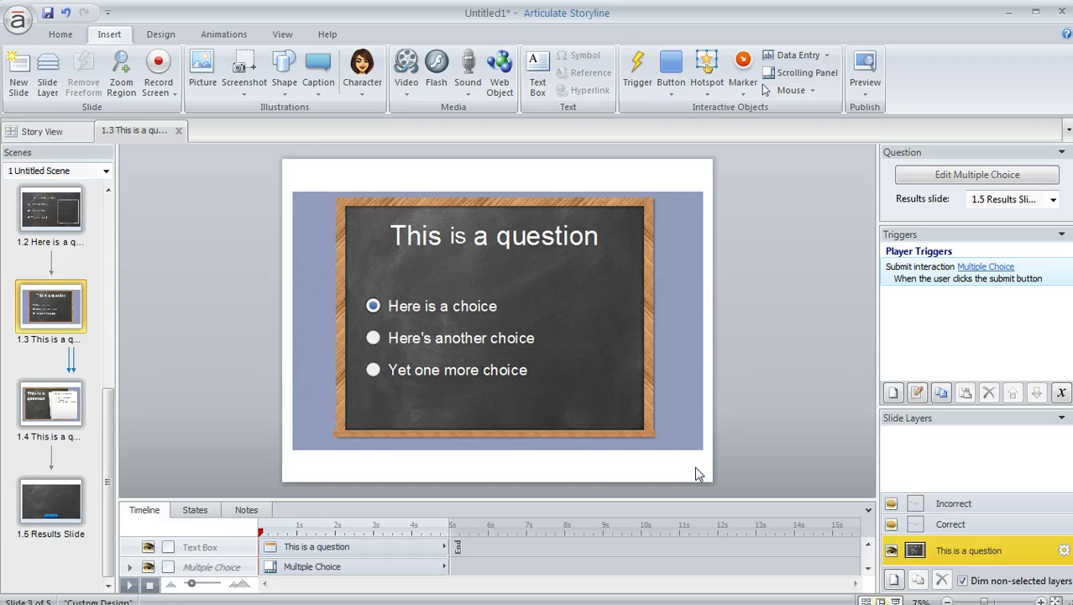
# - Open the Slide Master view and examine the default master and the imported chalkboard masters
pyautogui.click(282, 37)
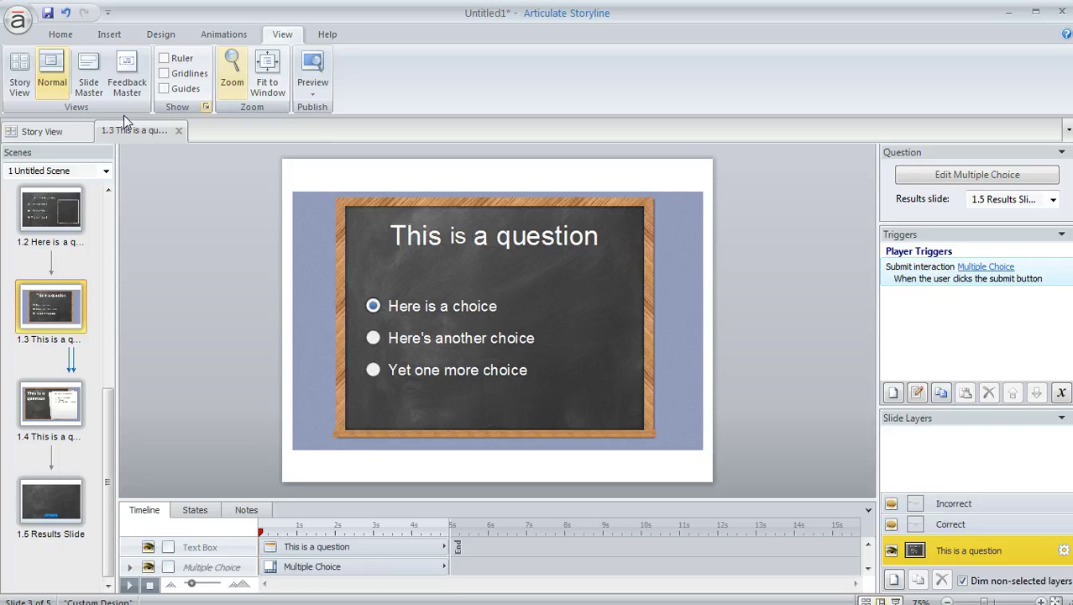
pyautogui.click(88, 75)
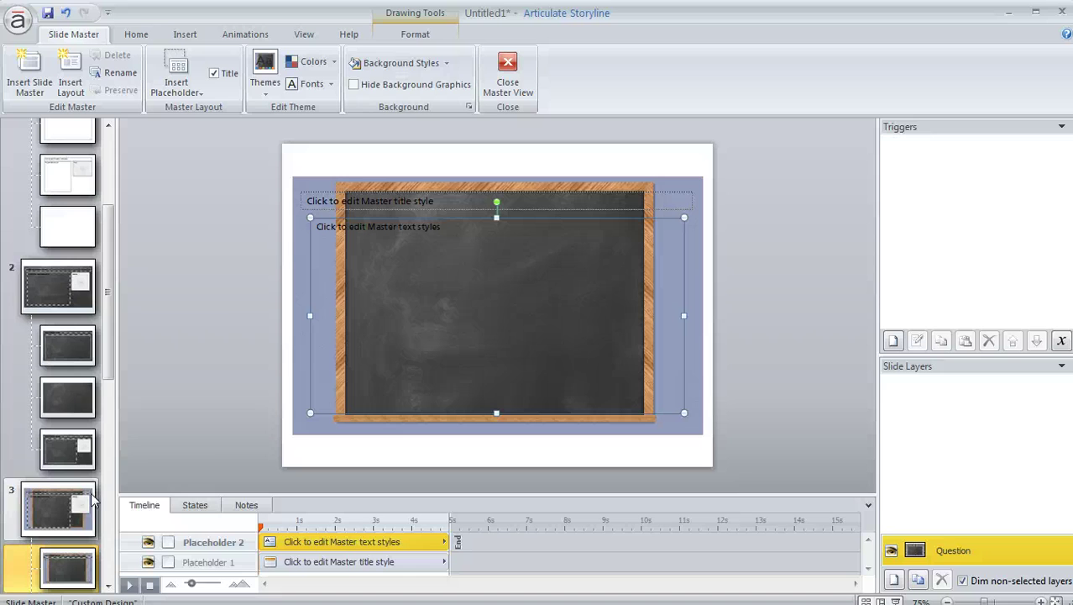
pyautogui.moveTo(110, 299); pyautogui.dragTo(123, 200)
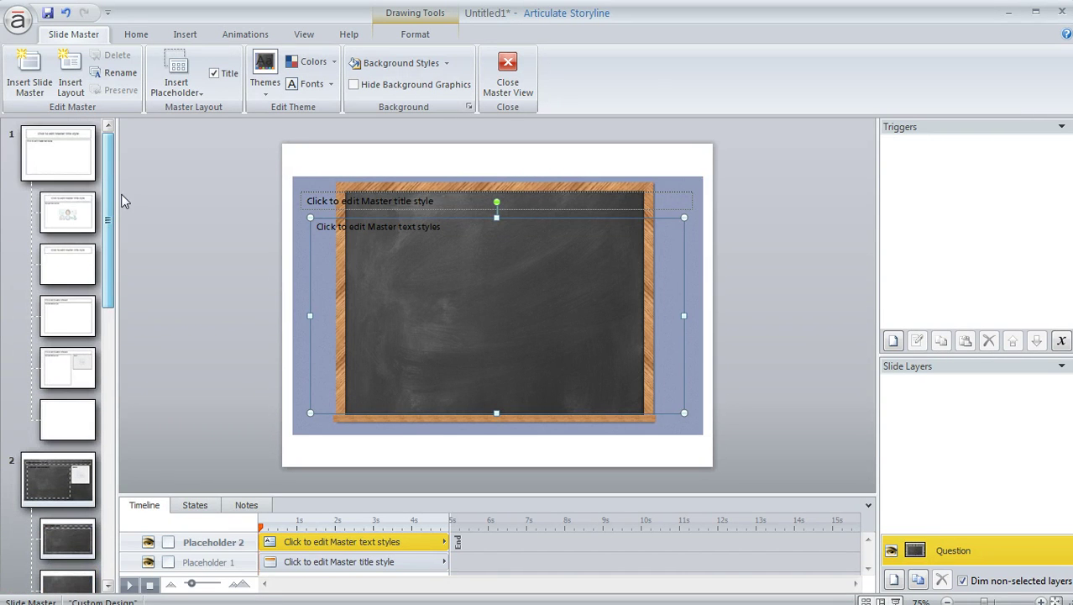
pyautogui.click(74, 162)
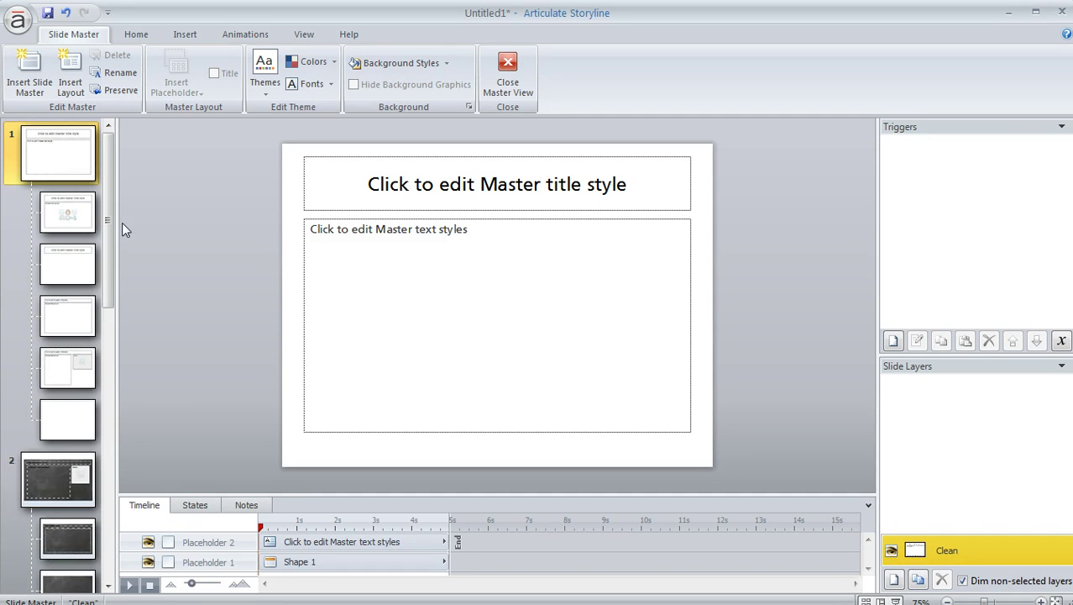
pyautogui.moveTo(110, 211); pyautogui.dragTo(116, 323)
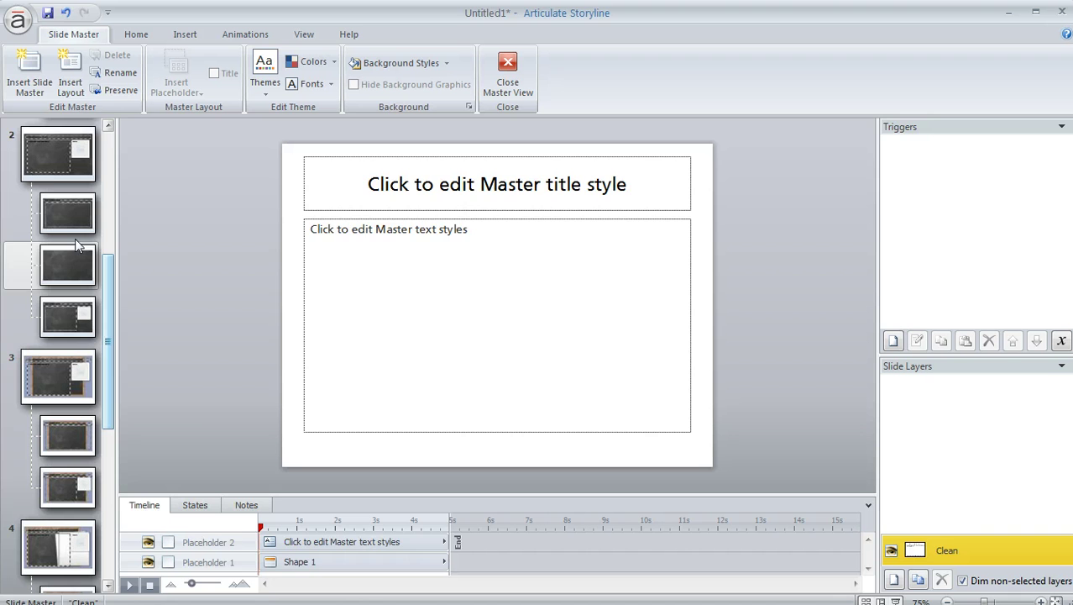
pyautogui.click(49, 168)
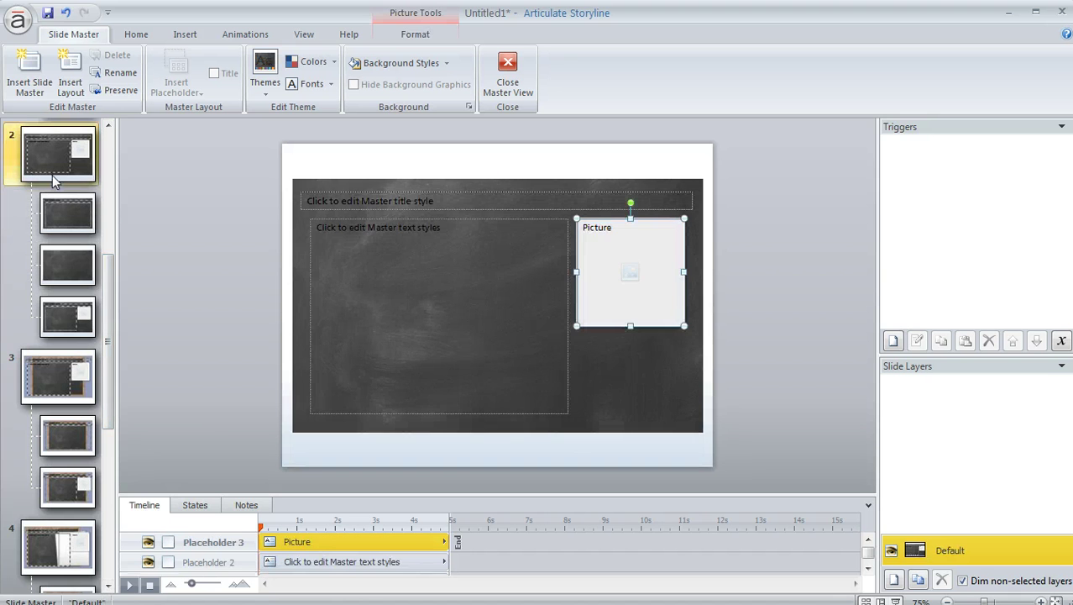
pyautogui.click(54, 375)
pyautogui.click(50, 550)
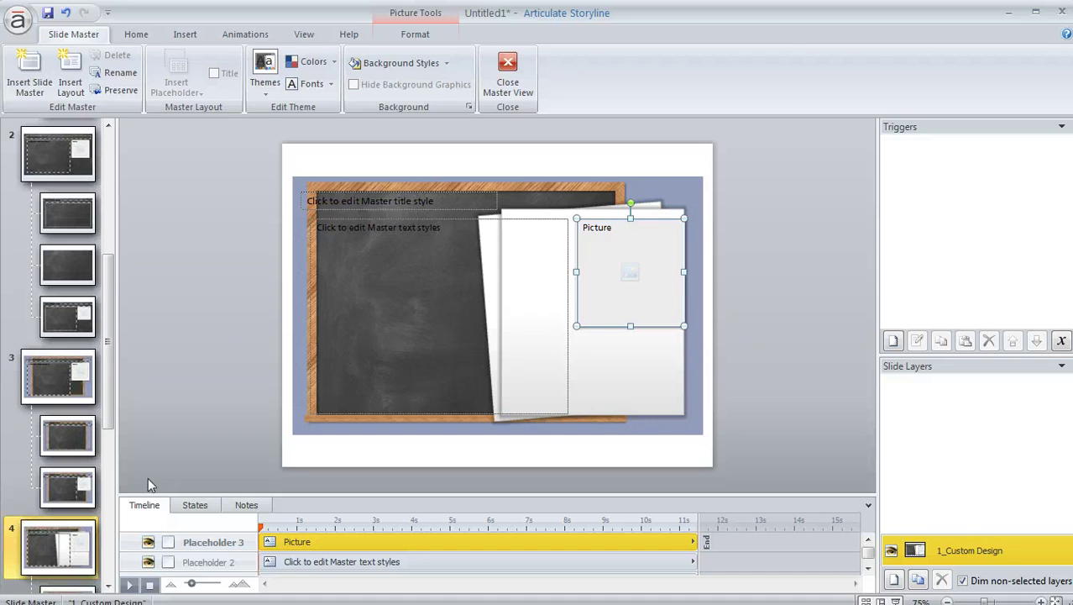
# - On the third slide master, stretch the blue wall-paint1.jpg background picture to all four edges of the slide
pyautogui.click(42, 377)
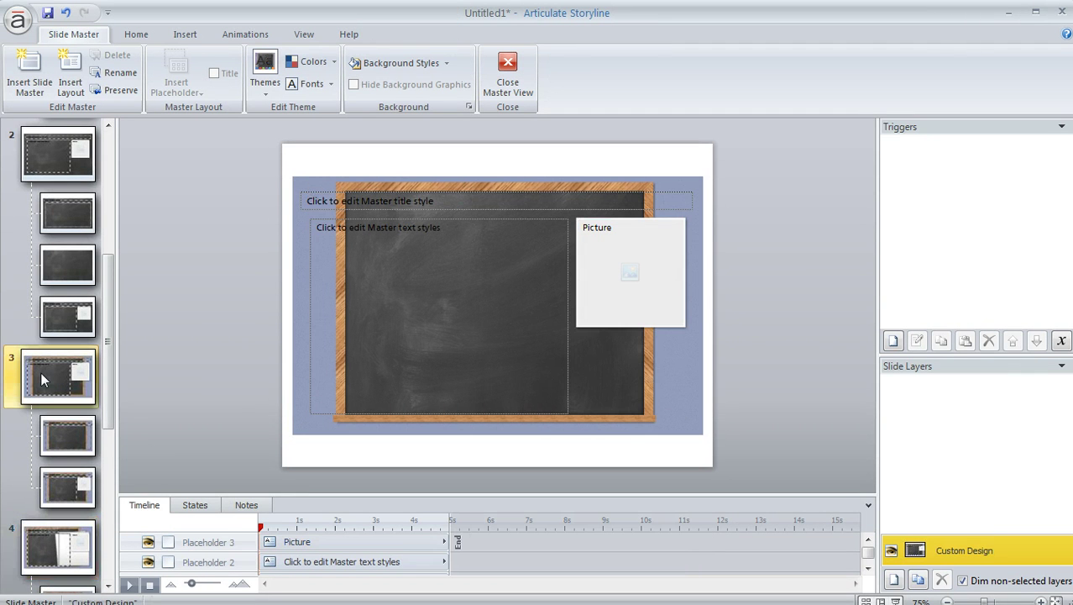
pyautogui.click(296, 430)
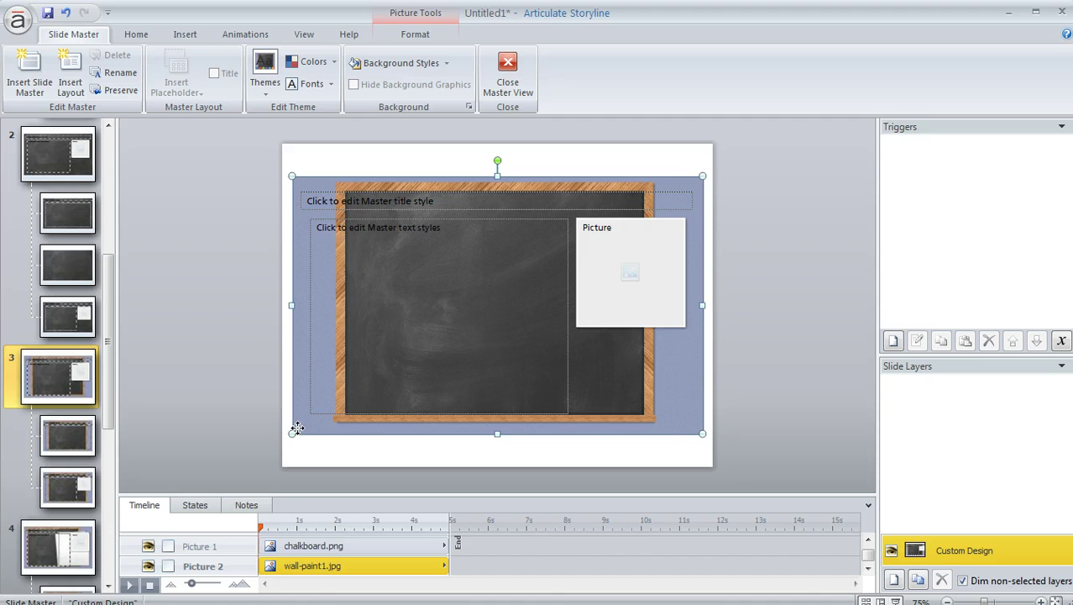
pyautogui.moveTo(291, 306); pyautogui.dragTo(283, 307)
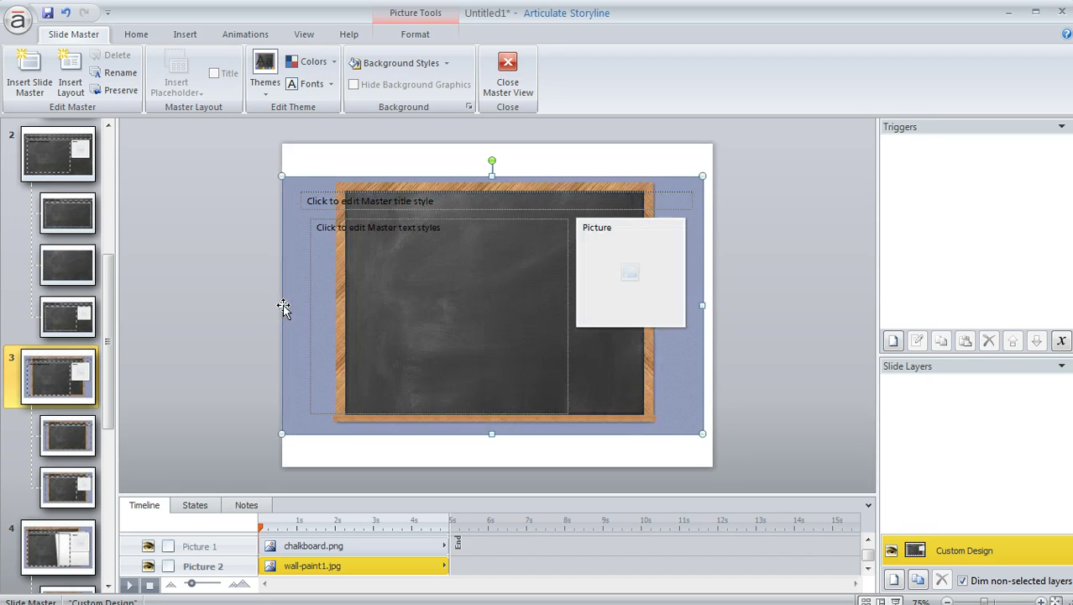
pyautogui.moveTo(492, 176); pyautogui.dragTo(492, 144)
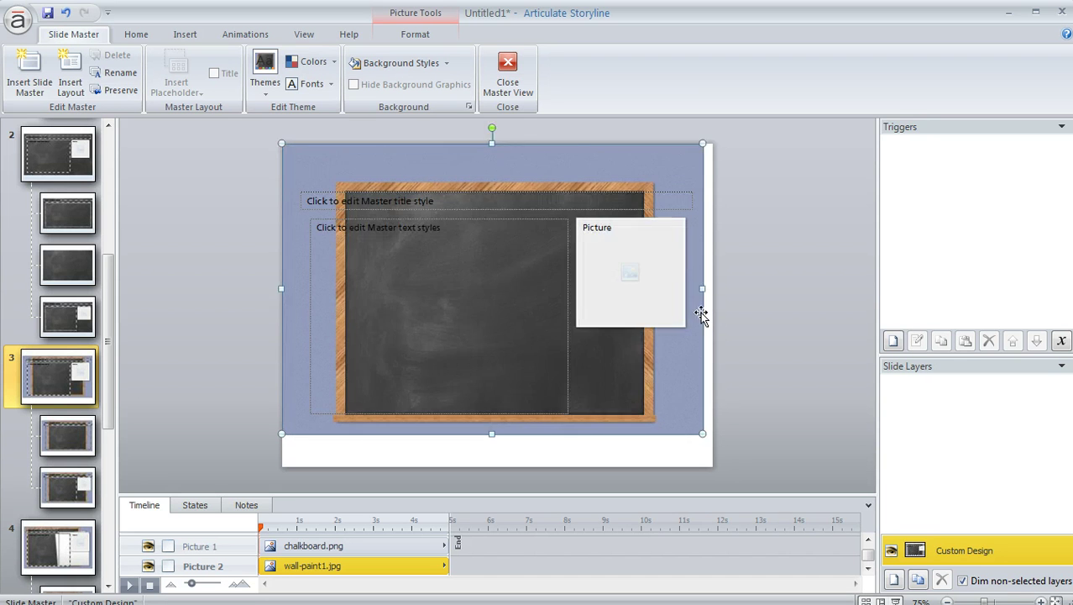
pyautogui.moveTo(702, 288); pyautogui.dragTo(712, 288)
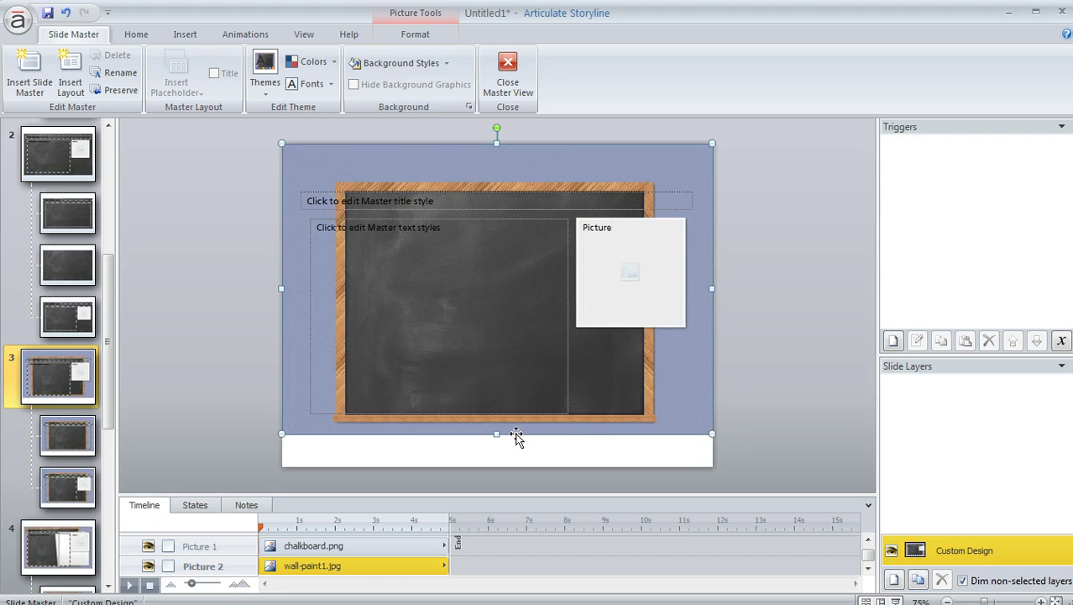
pyautogui.moveTo(496, 433); pyautogui.dragTo(497, 466)
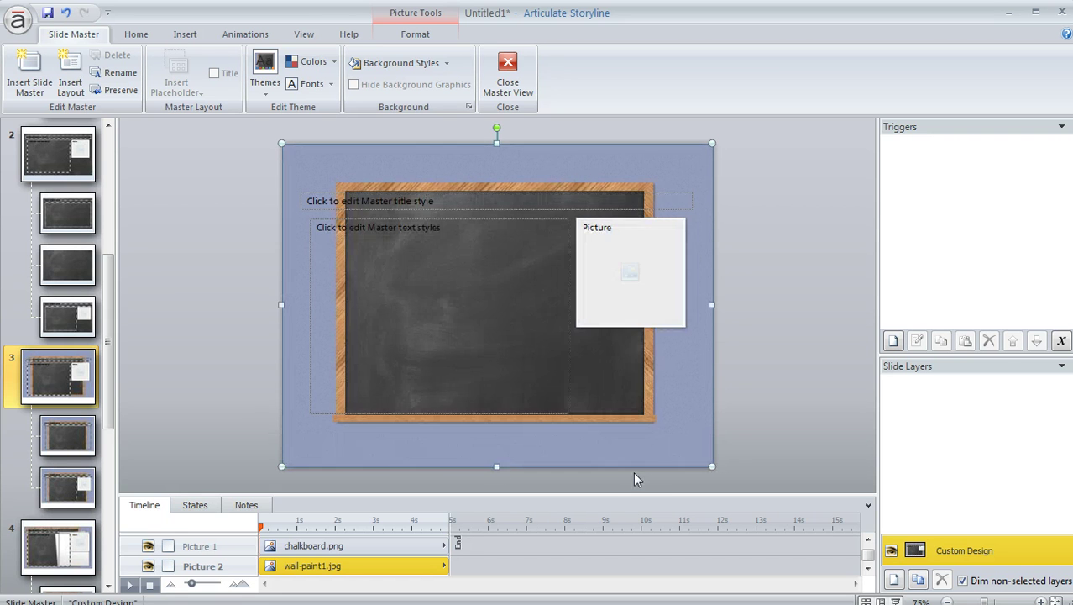
# - Enlarge and reposition the chalkboard.png picture to nearly fill the third slide master, and close the master view
pyautogui.click(556, 190)
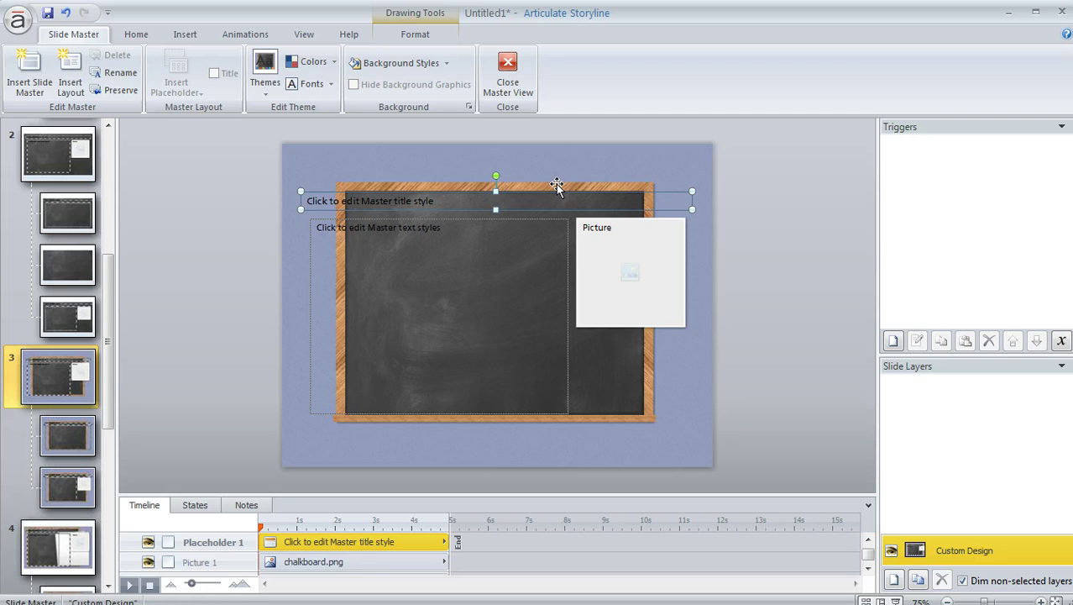
pyautogui.click(645, 395)
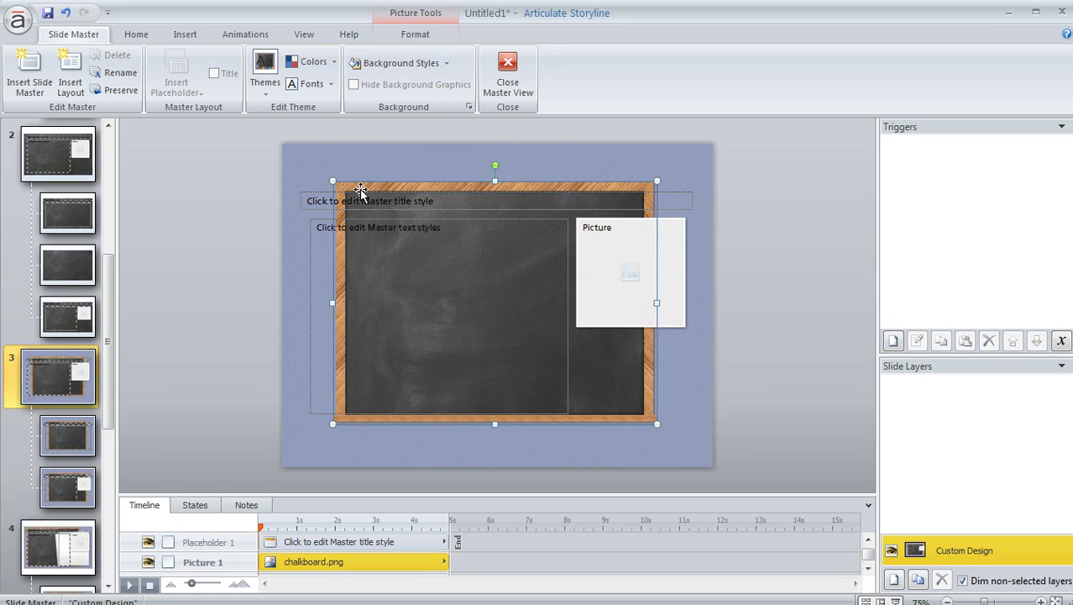
pyautogui.moveTo(332, 181); pyautogui.dragTo(290, 150)
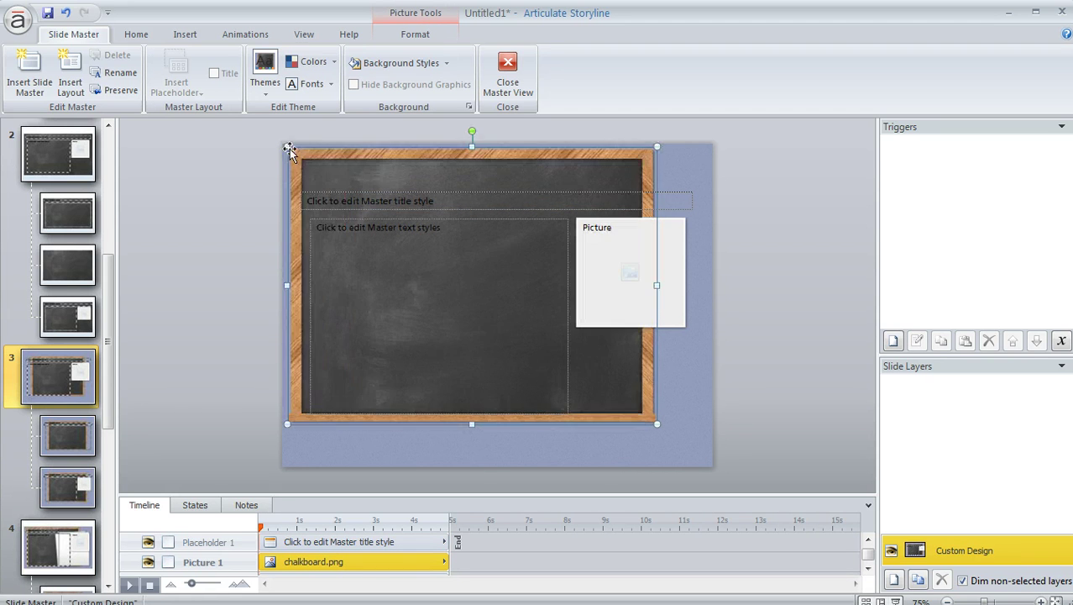
pyautogui.moveTo(656, 424); pyautogui.dragTo(674, 449)
pyautogui.moveTo(578, 171); pyautogui.dragTo(592, 186)
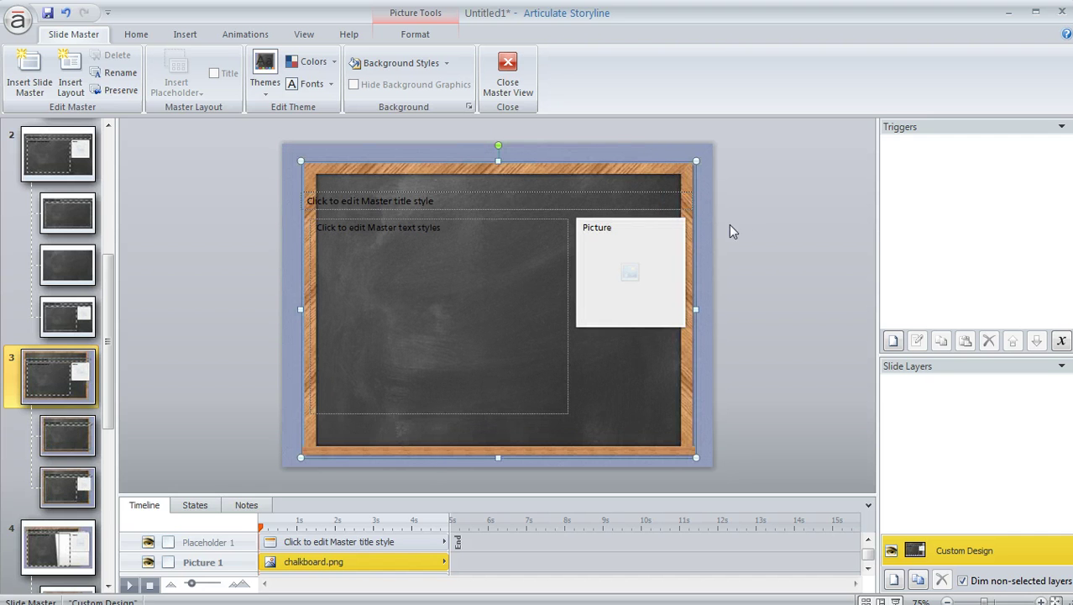
pyautogui.moveTo(477, 196); pyautogui.dragTo(468, 195)
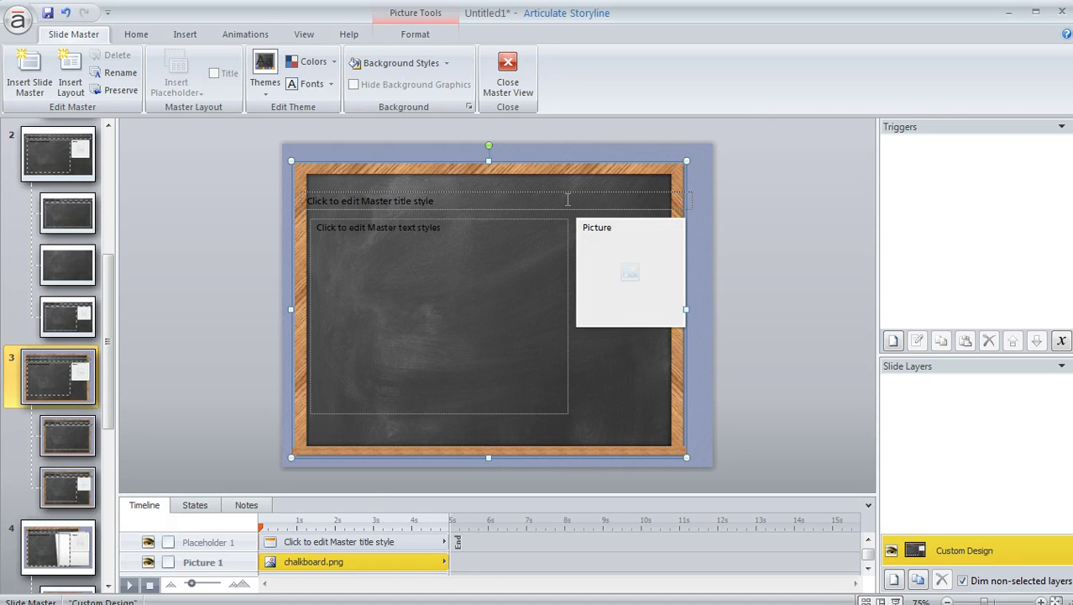
pyautogui.click(508, 74)
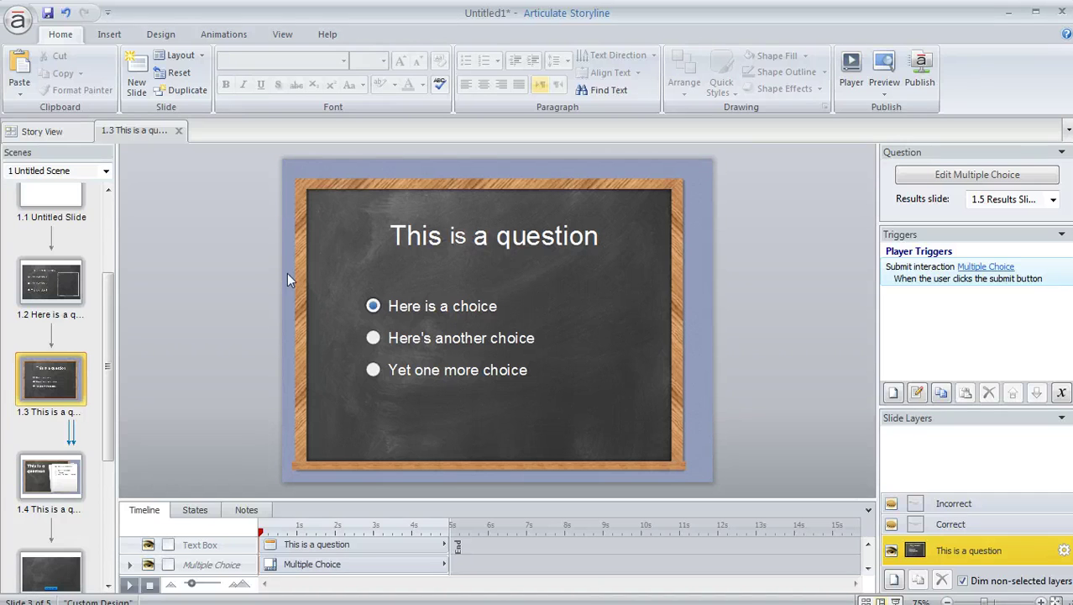
pyautogui.moveTo(109, 317)
pyautogui.mouseDown()
pyautogui.moveTo(112, 353)
pyautogui.moveTo(117, 314)
pyautogui.mouseUp()
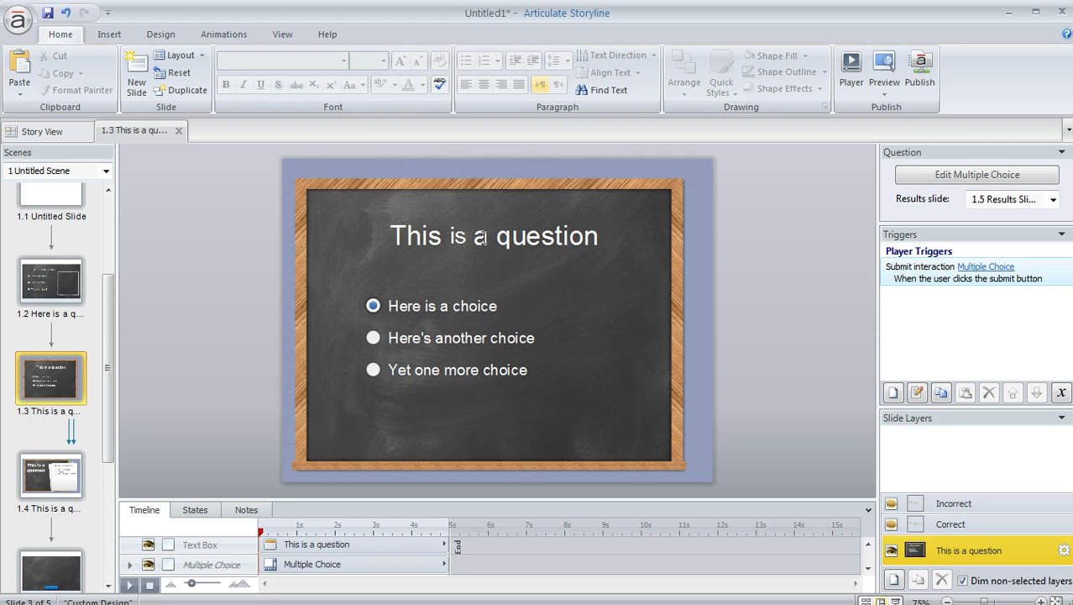
# - Insert a graded True/False question slide with the question "Text", and save and close the question form
pyautogui.click(104, 39)
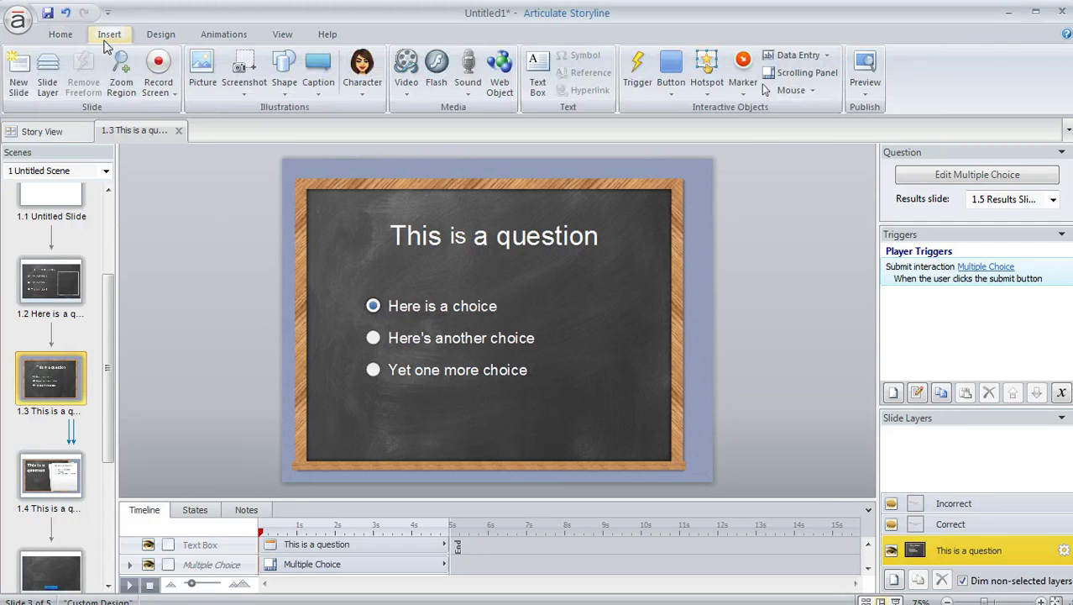
pyautogui.click(19, 69)
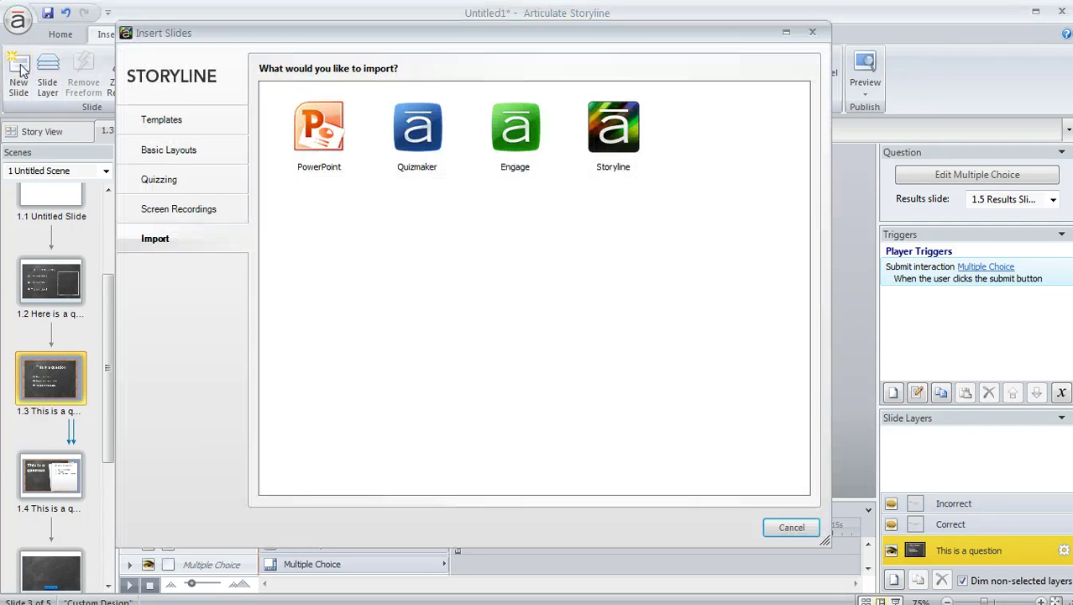
pyautogui.click(193, 183)
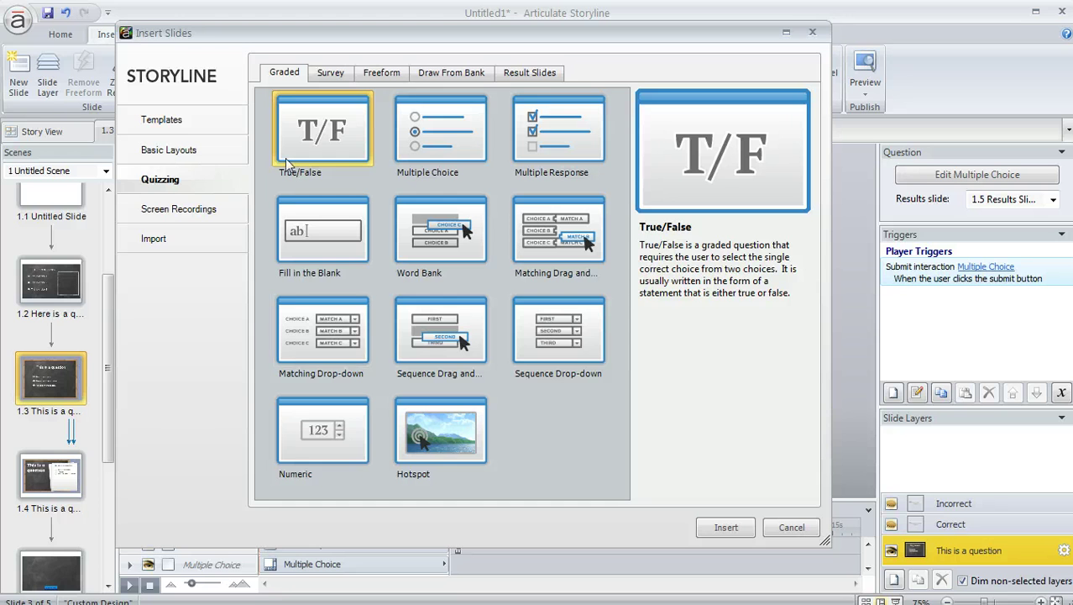
pyautogui.click(727, 528)
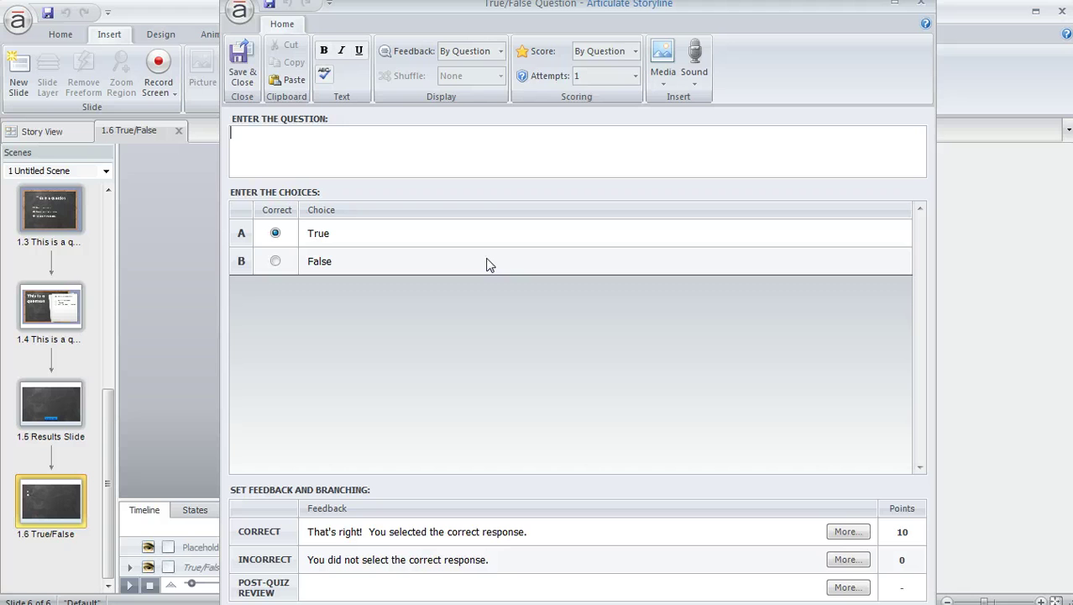
pyautogui.write('Text')
pyautogui.click(242, 67)
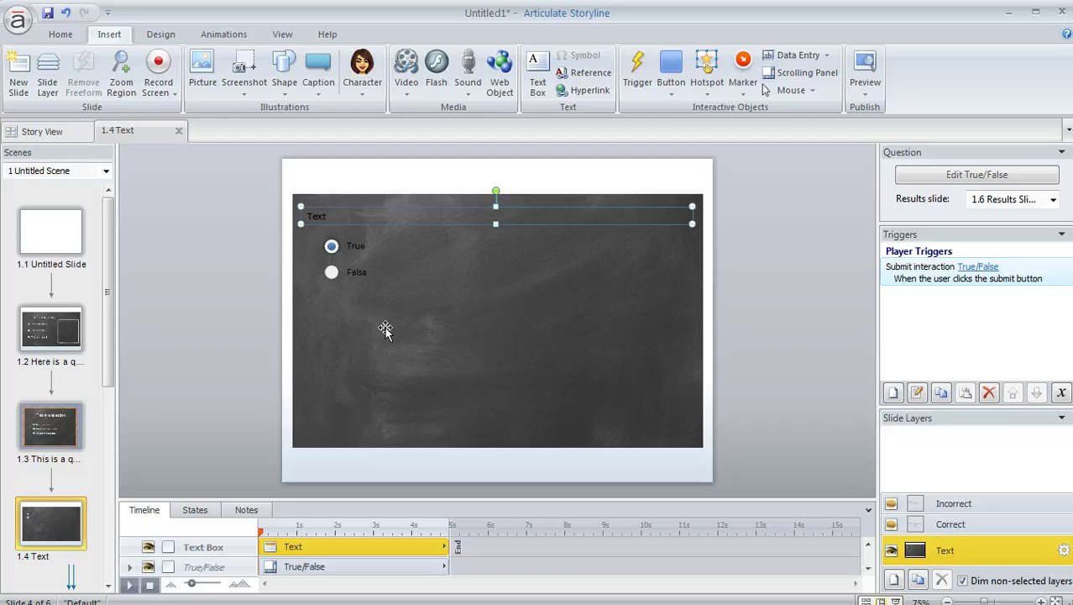
# - Apply the Question layout from the Custom Design master to the new True/False slide
pyautogui.click(197, 212)
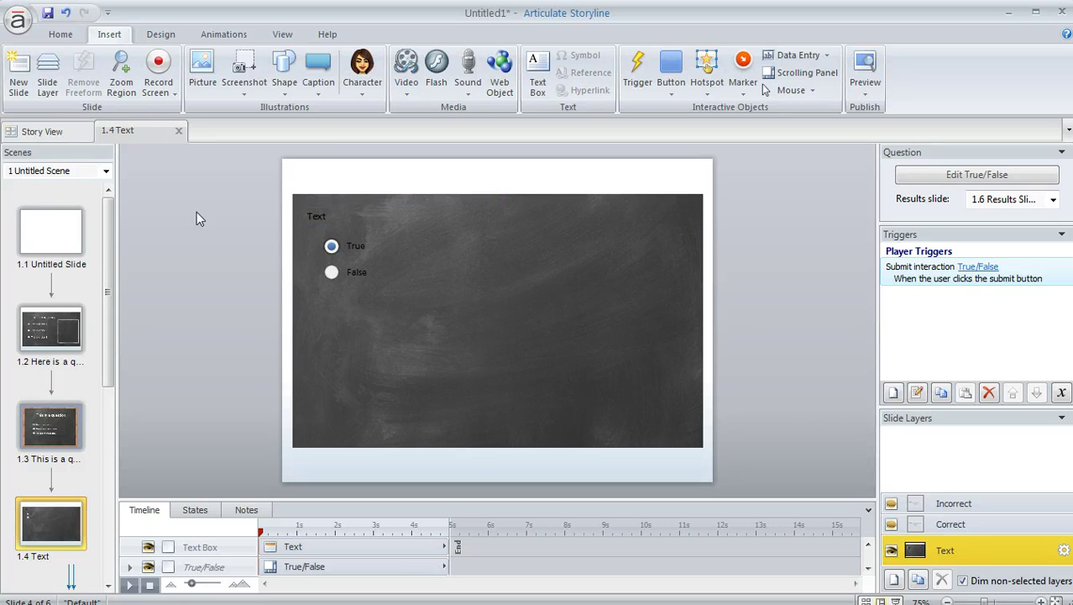
pyautogui.rightClick(145, 158)
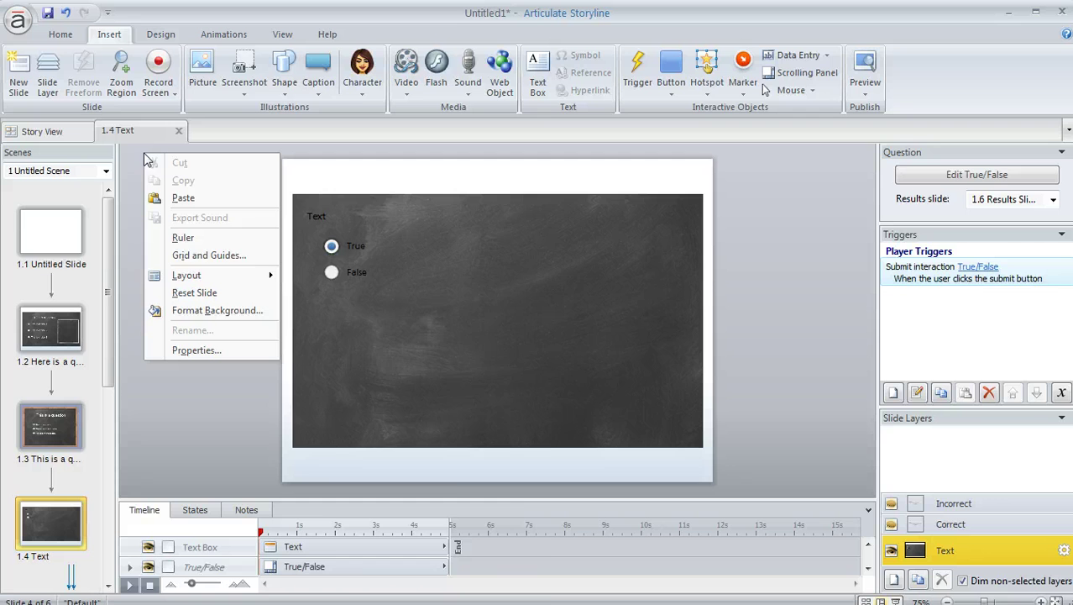
pyautogui.moveTo(240, 276)
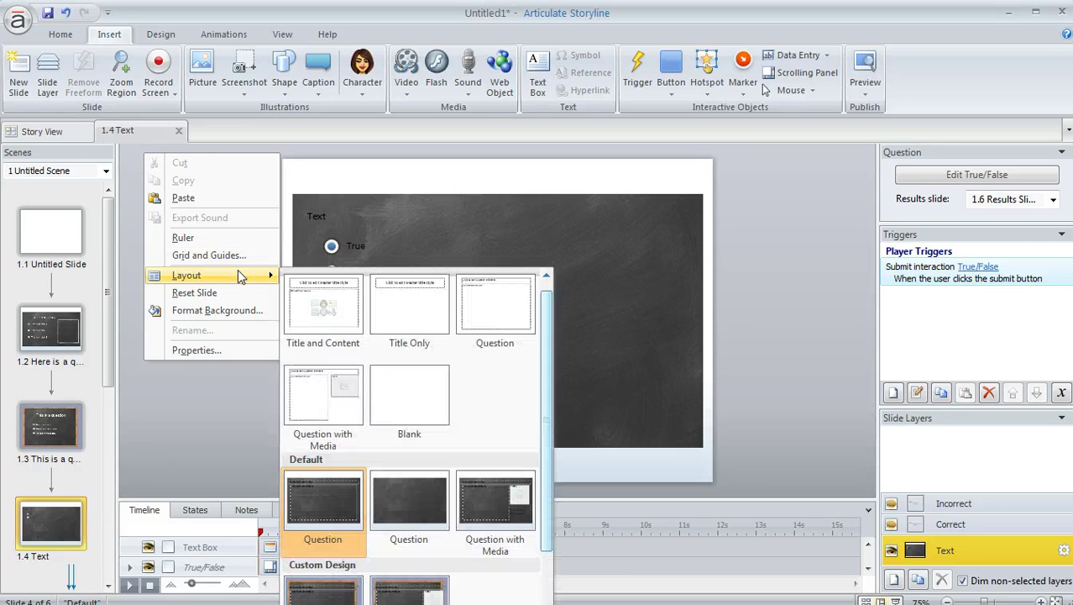
pyautogui.moveTo(548, 333); pyautogui.dragTo(548, 430)
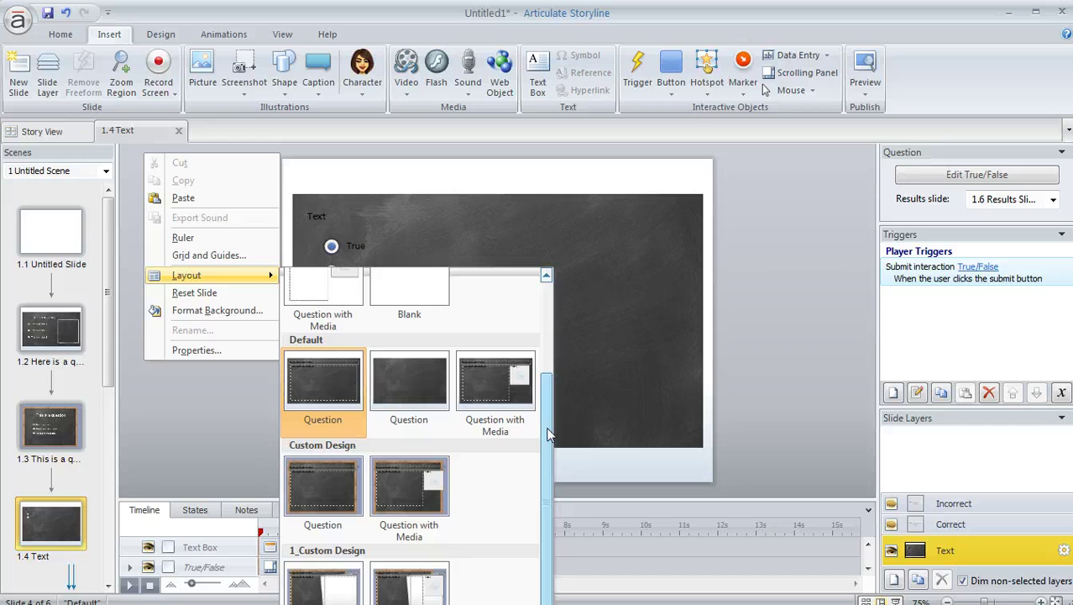
pyautogui.click(340, 481)
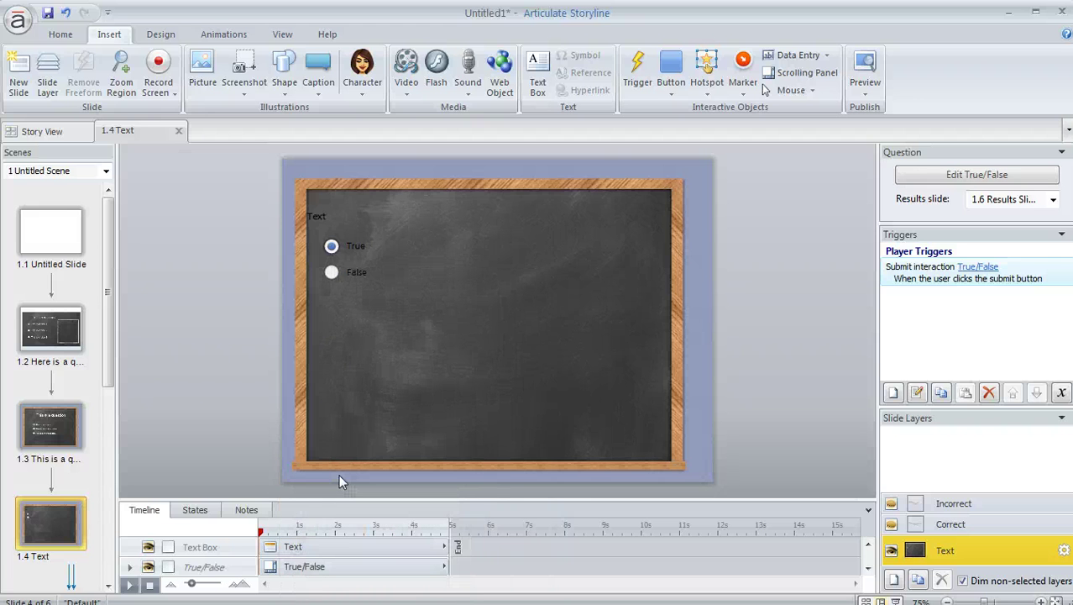
# - Make the question and answer choices' text white and pull both boxes' left edges inward inside the chalkboard frame
pyautogui.click(334, 210)
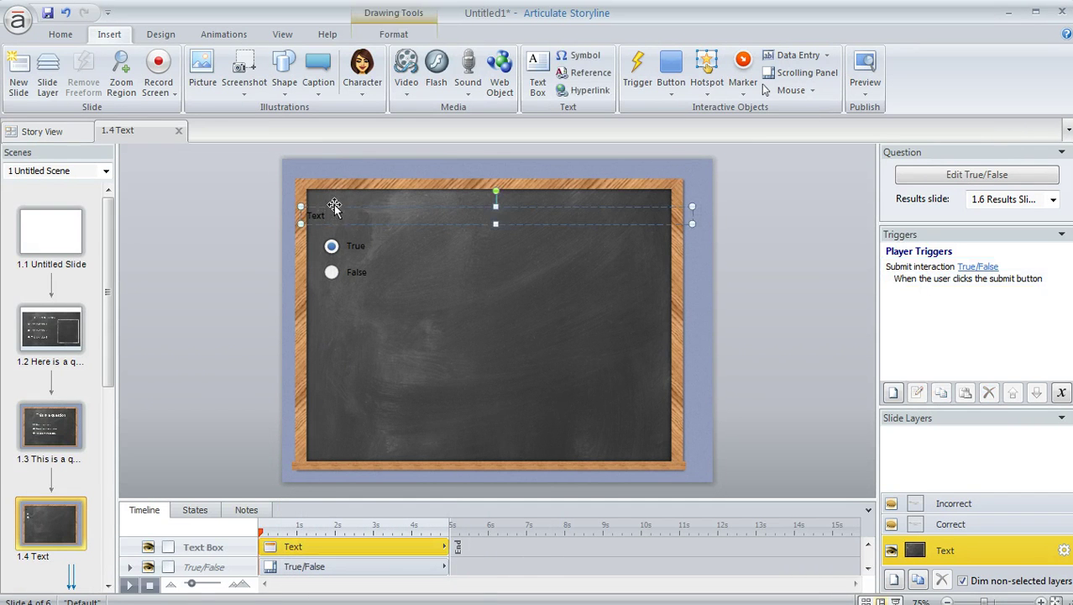
pyautogui.click(346, 243)
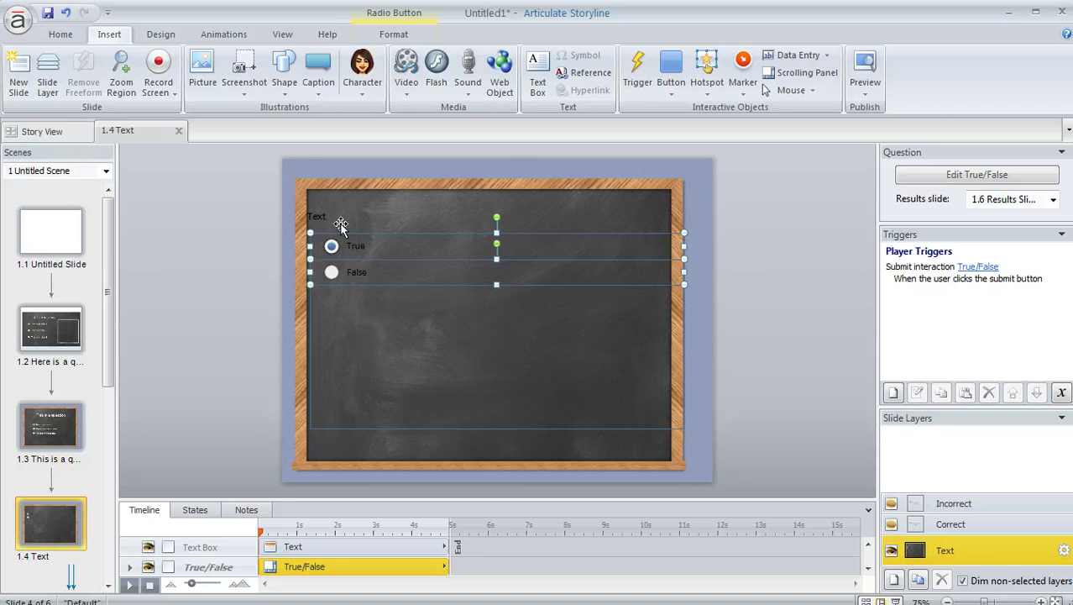
pyautogui.keyDown('shift'); pyautogui.click(338, 216); pyautogui.keyUp('shift')
pyautogui.click(59, 36)
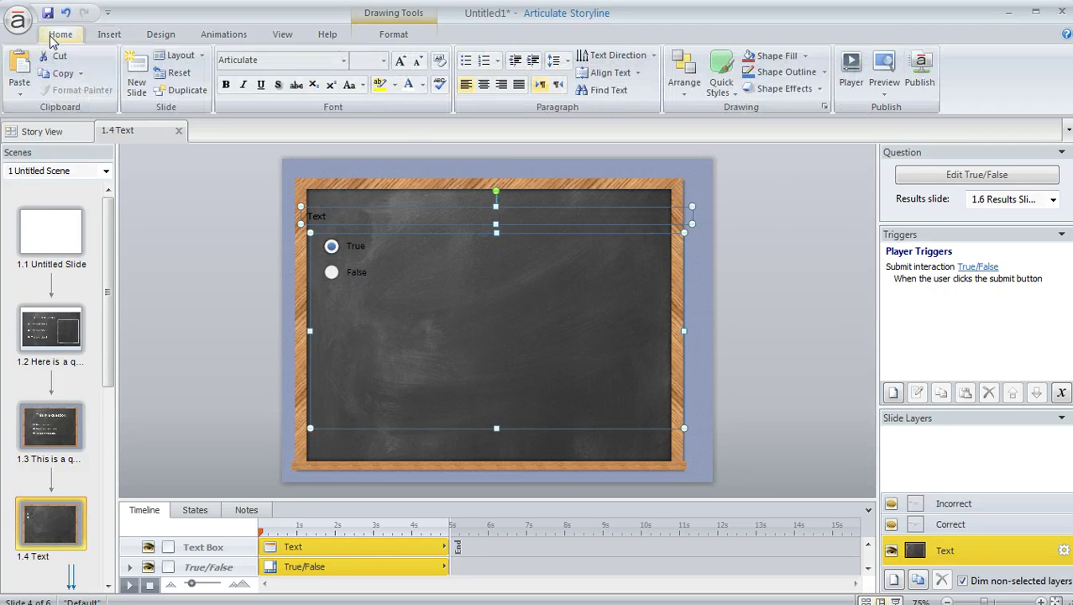
pyautogui.click(408, 86)
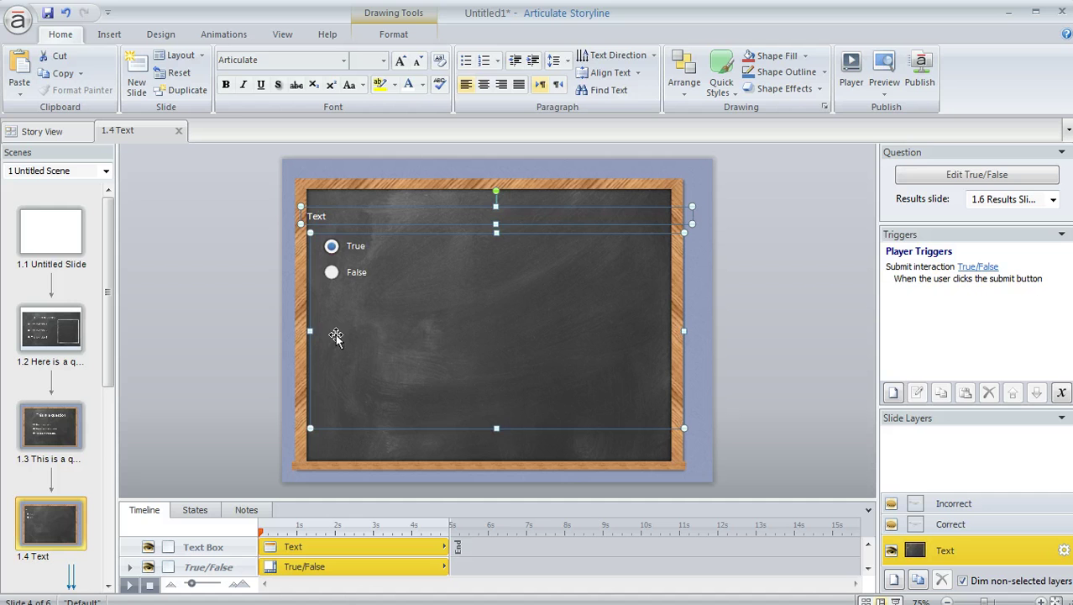
pyautogui.moveTo(311, 331); pyautogui.dragTo(329, 334)
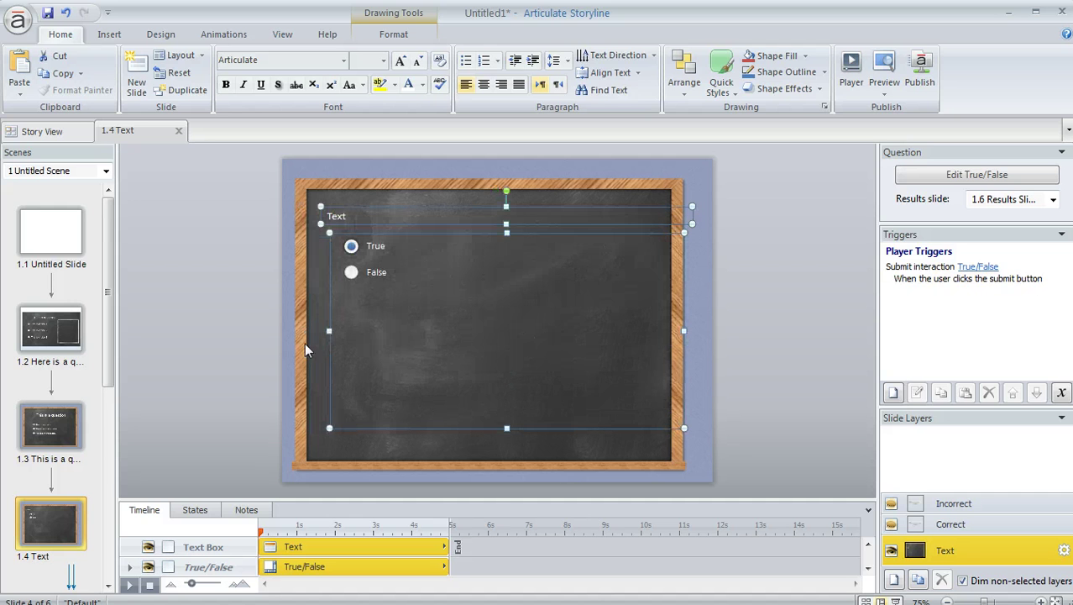
pyautogui.click(189, 260)
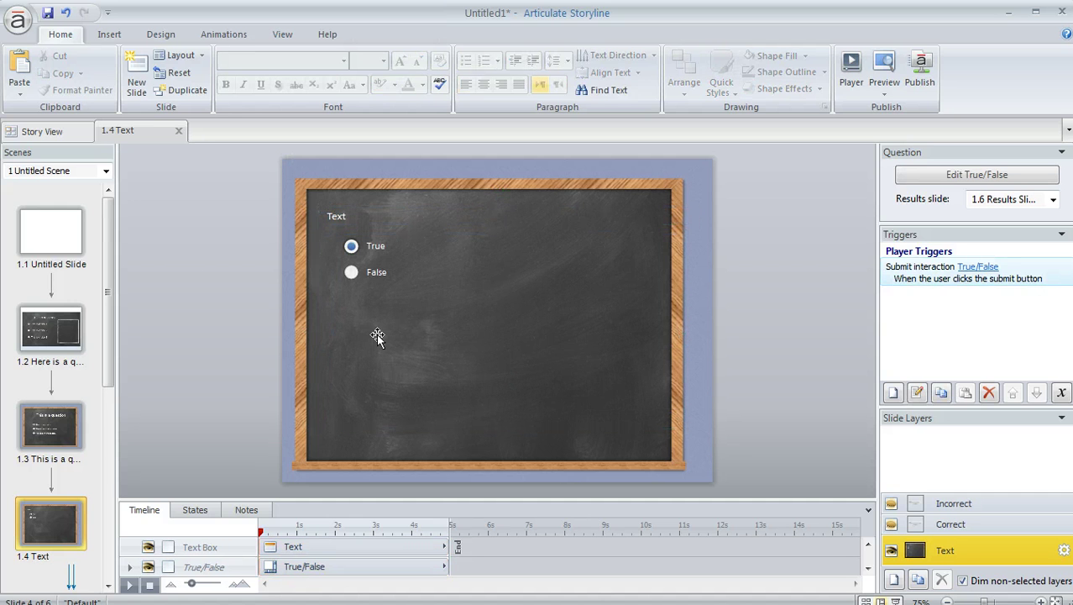